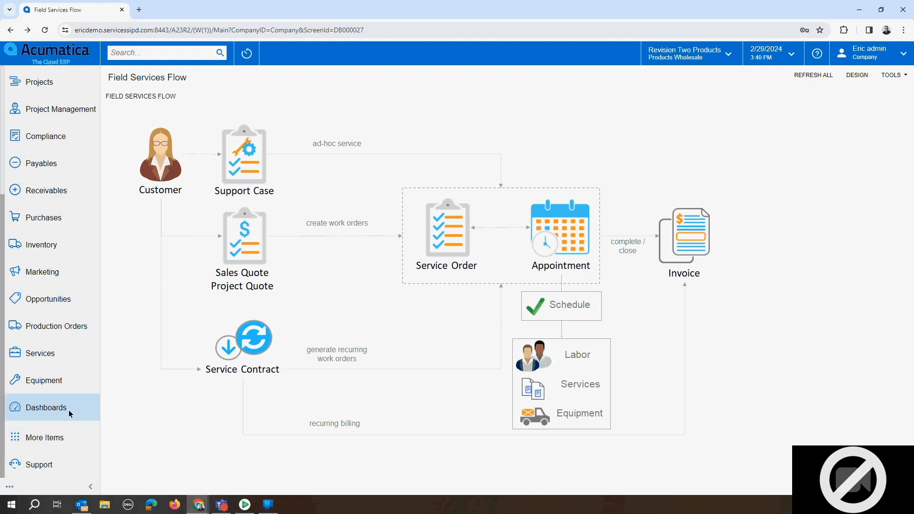
# Step: Start a new support case for the business account USA Bartending School
pyautogui.click(242, 156)
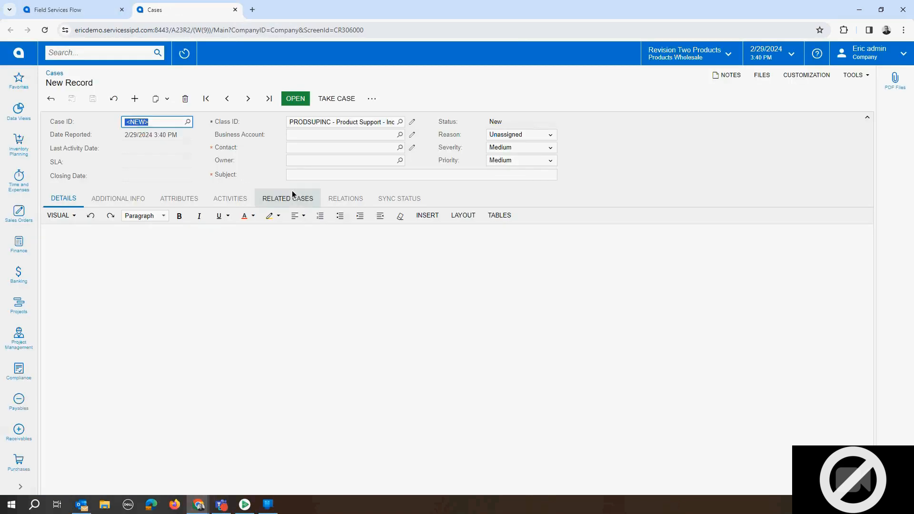
pyautogui.click(305, 135)
pyautogui.write('school')
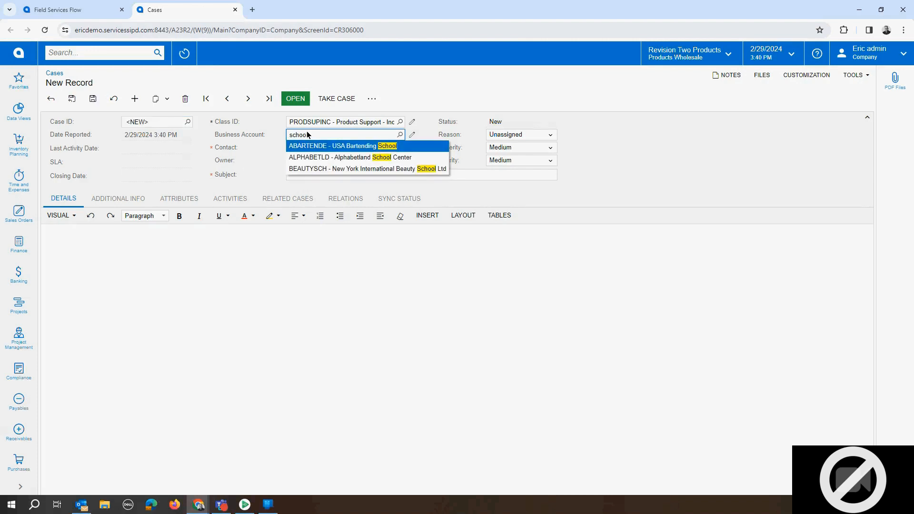
pyautogui.click(358, 148)
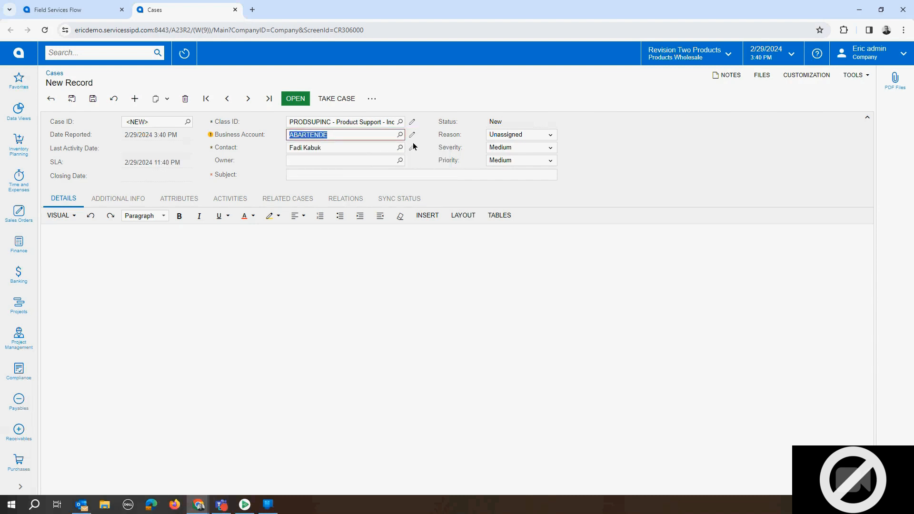
# Step: Review the business account's record, then look through the city and state details in the business account list
pyautogui.click(412, 148)
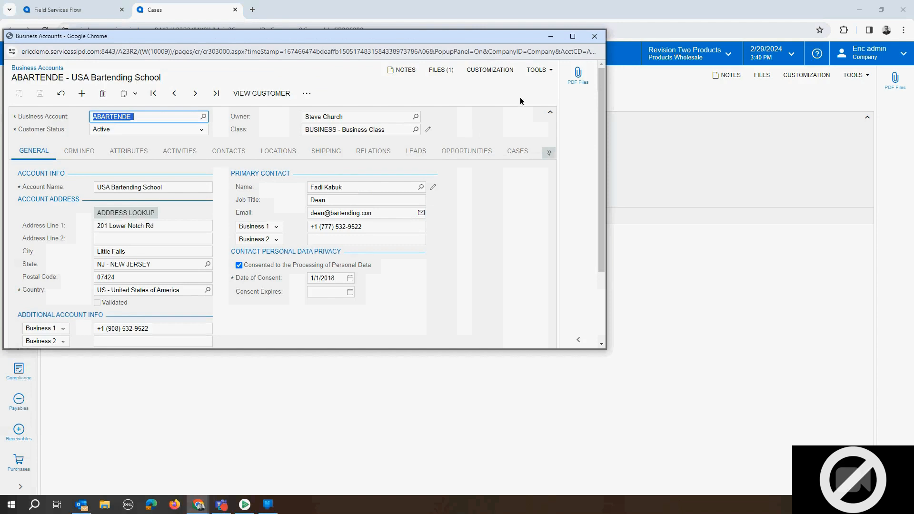
pyautogui.click(595, 36)
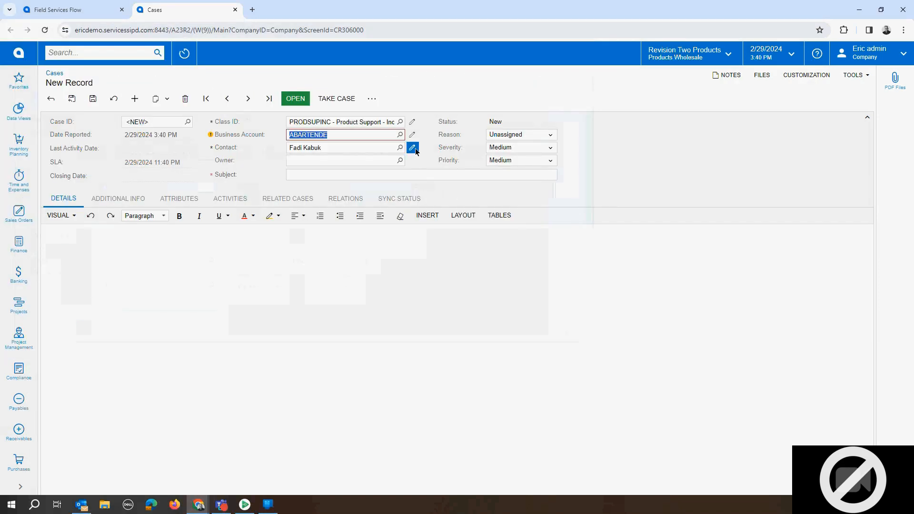
pyautogui.click(400, 135)
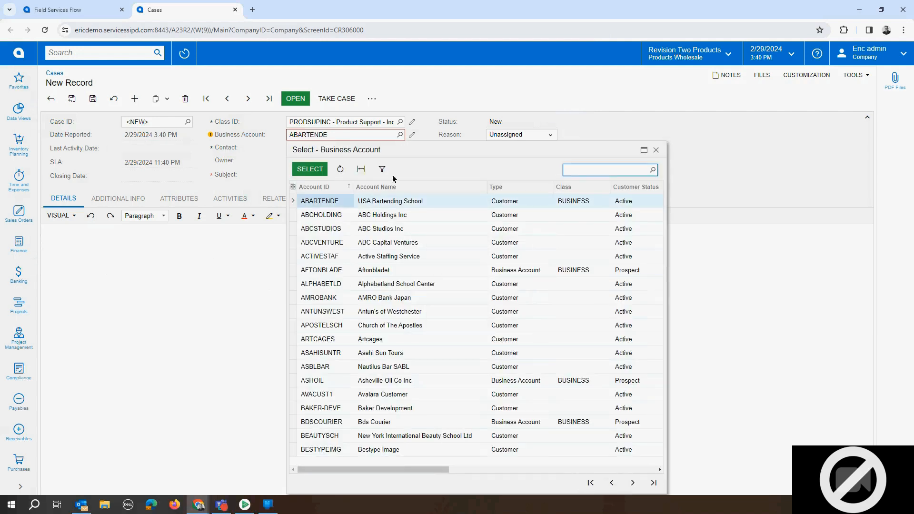
pyautogui.moveTo(417, 469); pyautogui.dragTo(537, 470)
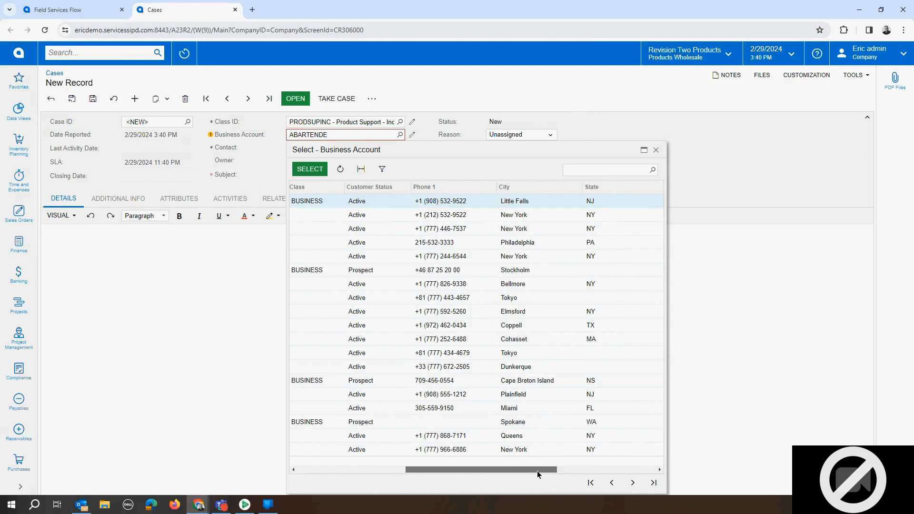
pyautogui.click(657, 151)
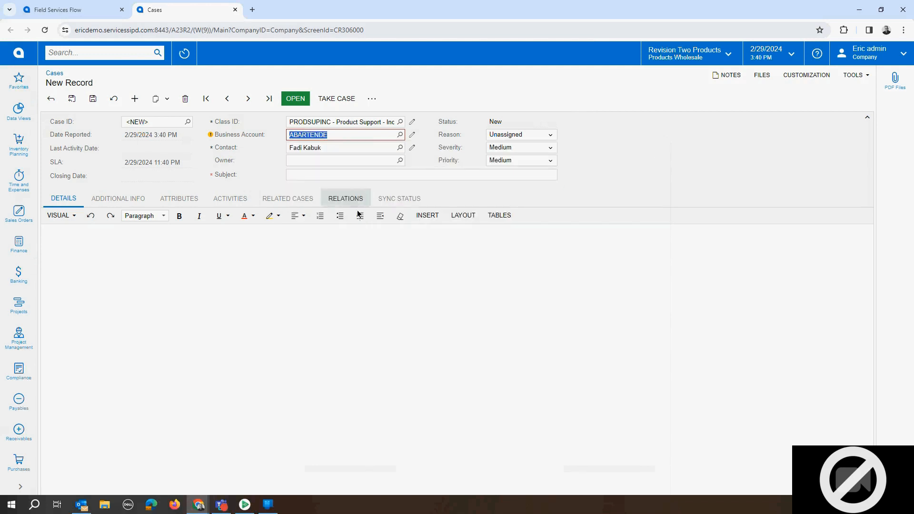
# Step: Take the case to assign its ownership
pyautogui.click(332, 147)
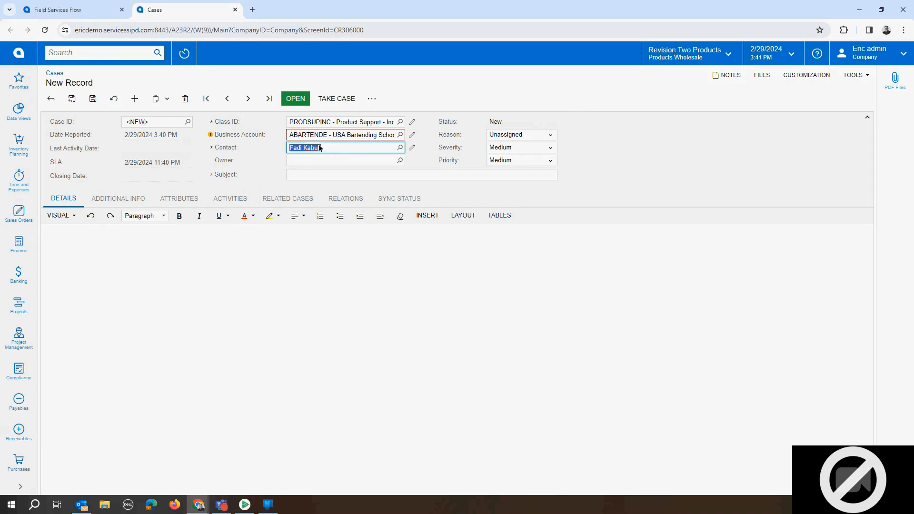
pyautogui.click(339, 161)
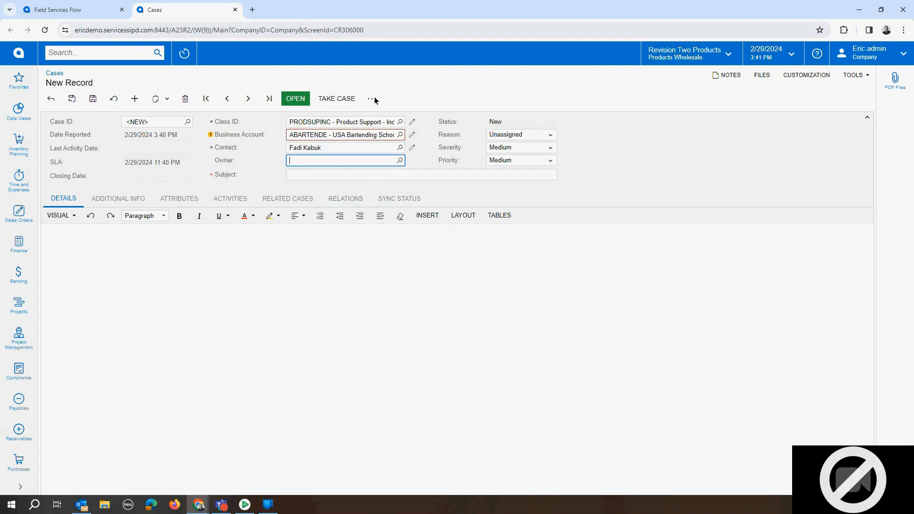
pyautogui.click(381, 174)
pyautogui.click(336, 99)
# Step: Enter "Repair is needed" as the case subject and save the case
pyautogui.click(362, 178)
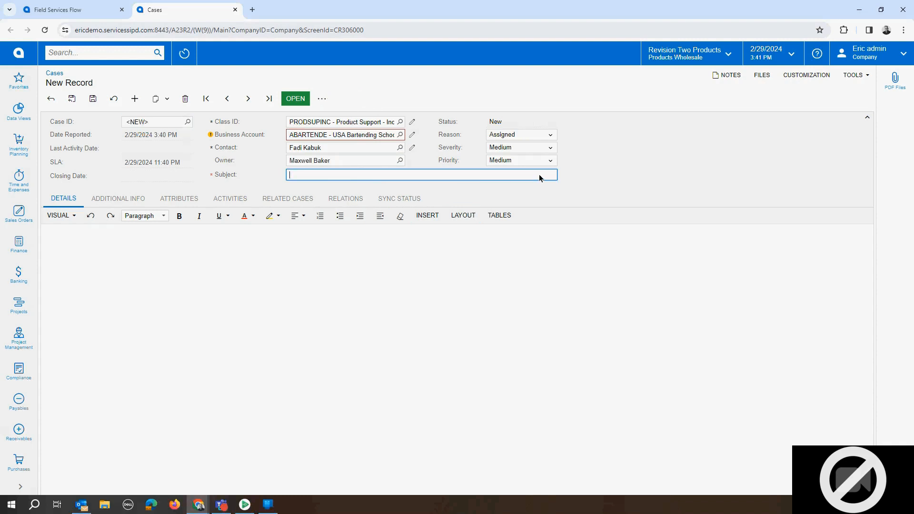
pyautogui.write('Repair')
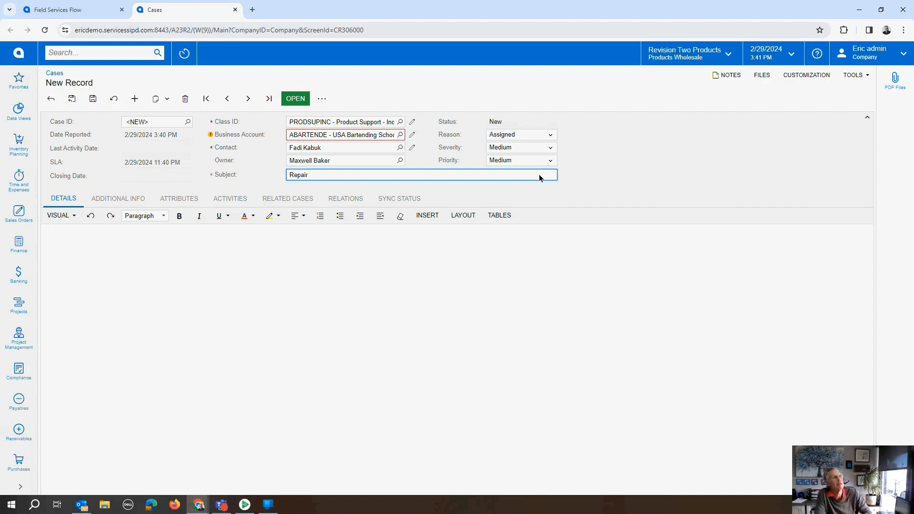
pyautogui.write(' is needed')
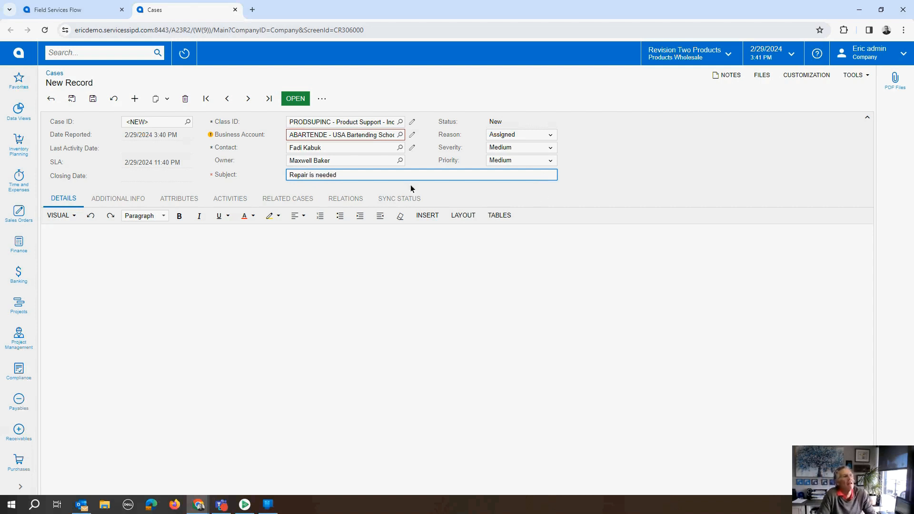
pyautogui.click(92, 99)
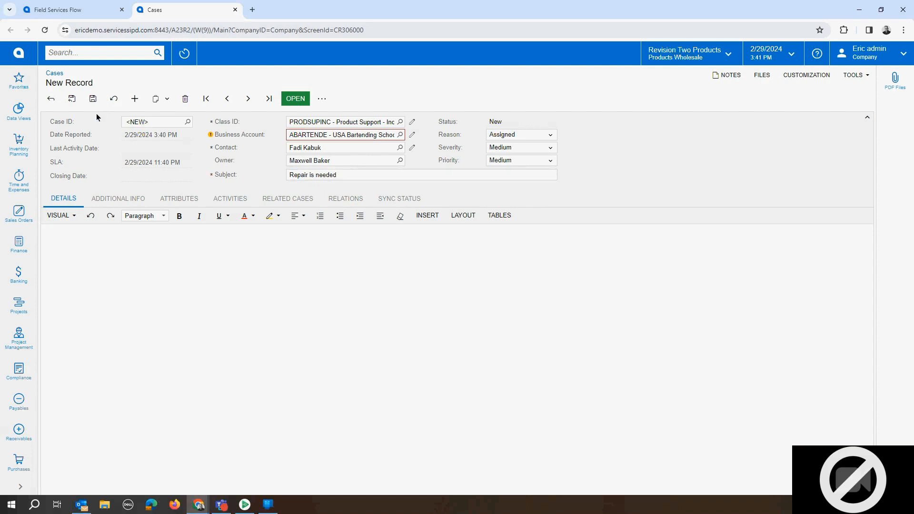
# Step: Check the case's product attributes and their values
pyautogui.click(189, 199)
pyautogui.click(195, 245)
pyautogui.click(193, 260)
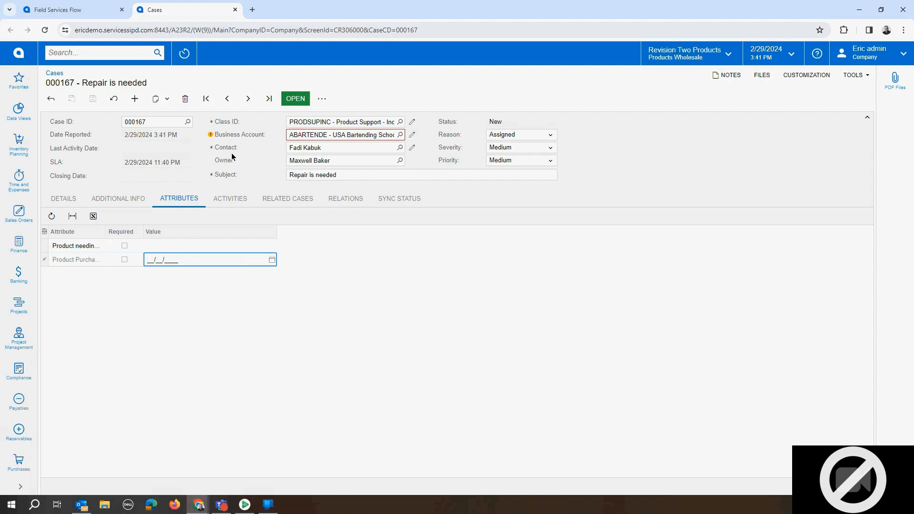
# Step: Open the case with the reason In Process and create a maintenance and repair service order from it for the Bronx Location
pyautogui.click(295, 98)
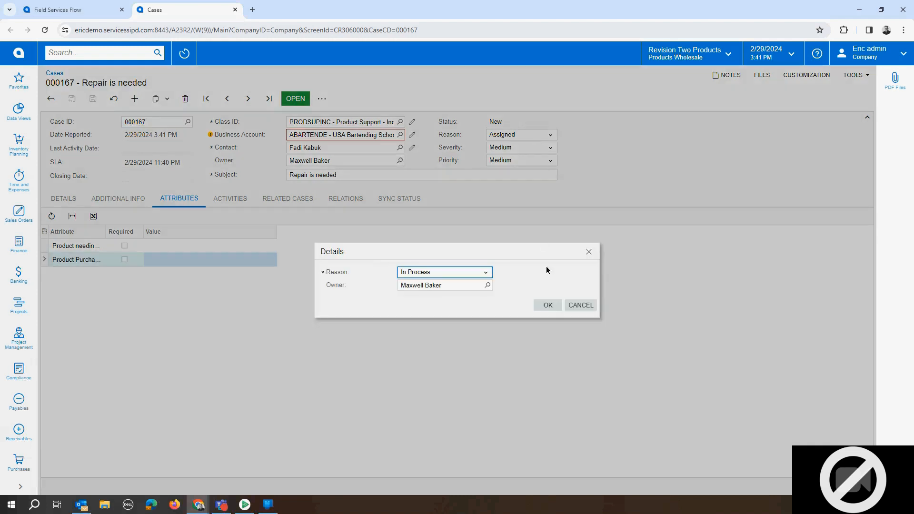
pyautogui.click(547, 305)
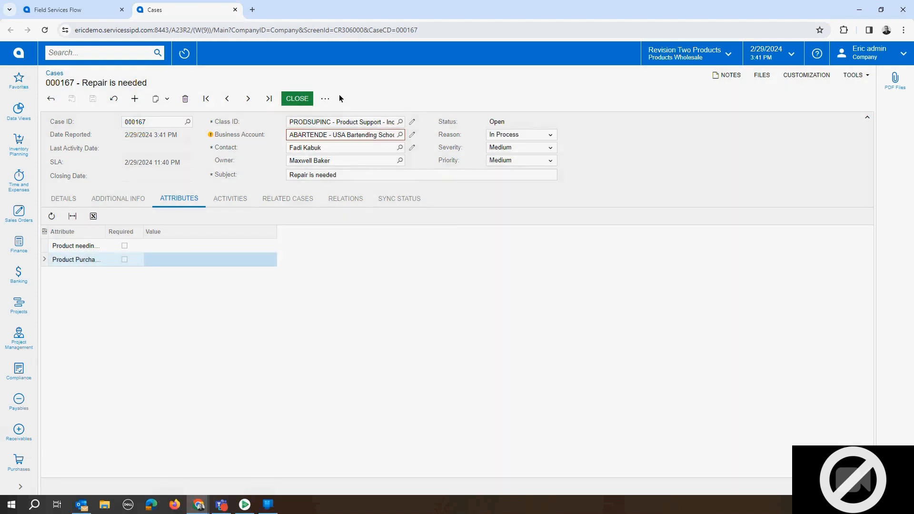
pyautogui.click(327, 99)
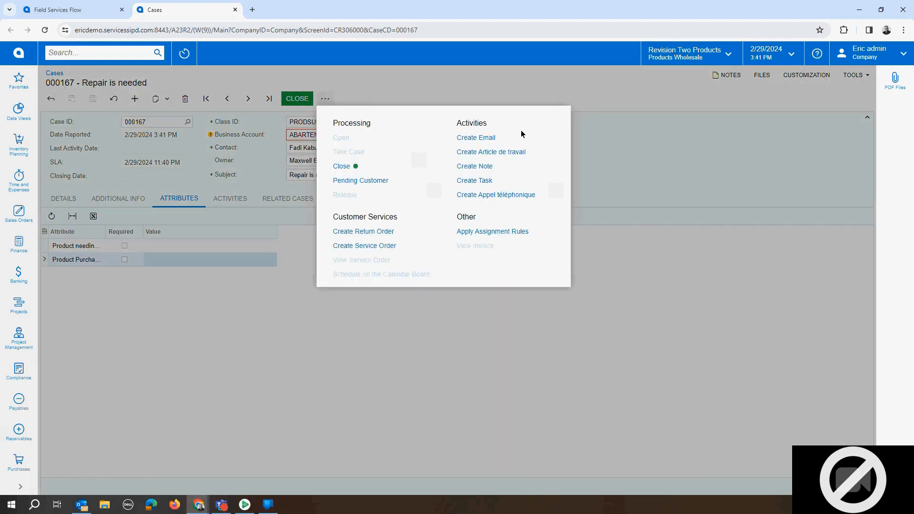
pyautogui.click(376, 251)
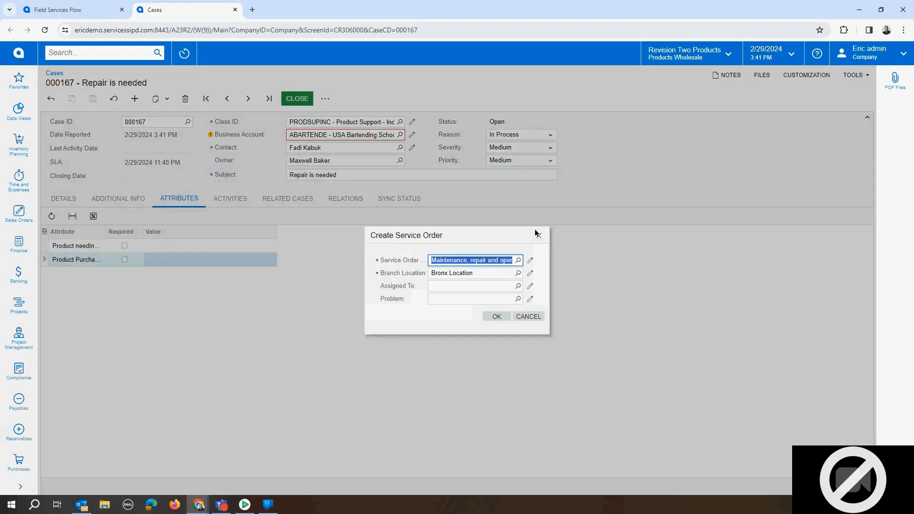
pyautogui.click(497, 317)
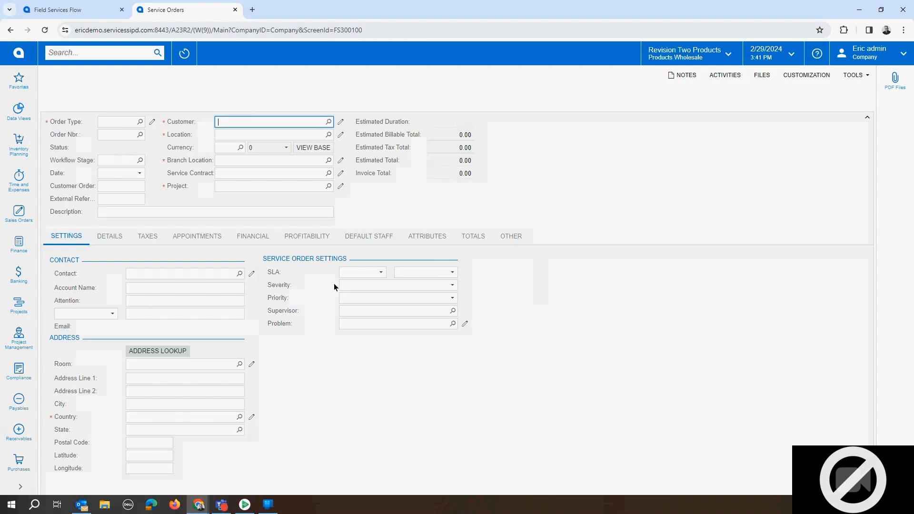
# Step: Add a service line to the service order's details with the air conditioner installation service INST AC
pyautogui.click(113, 238)
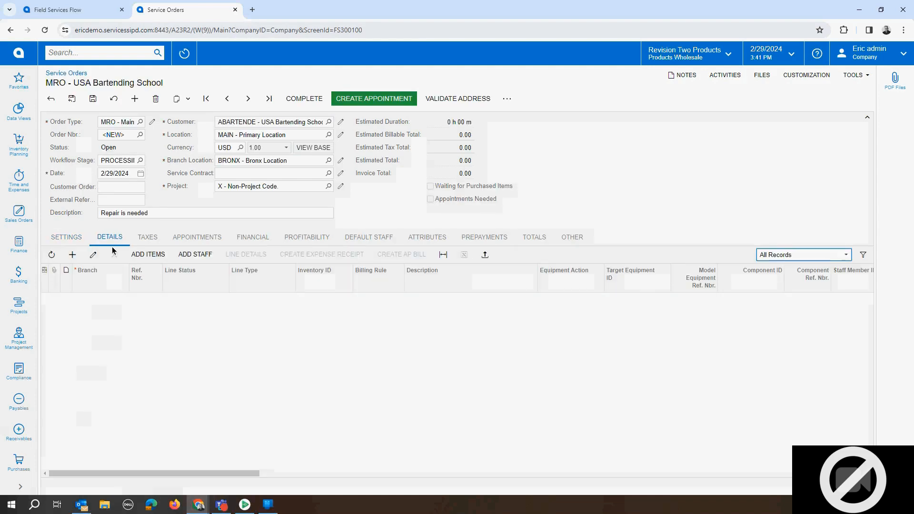
pyautogui.click(72, 254)
pyautogui.click(284, 300)
pyautogui.click(296, 300)
pyautogui.click(285, 312)
pyautogui.click(358, 302)
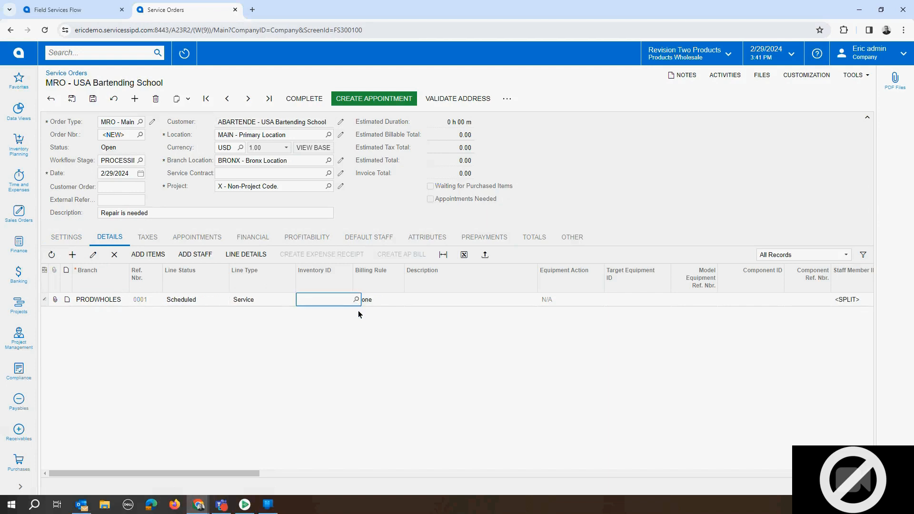
pyautogui.click(357, 299)
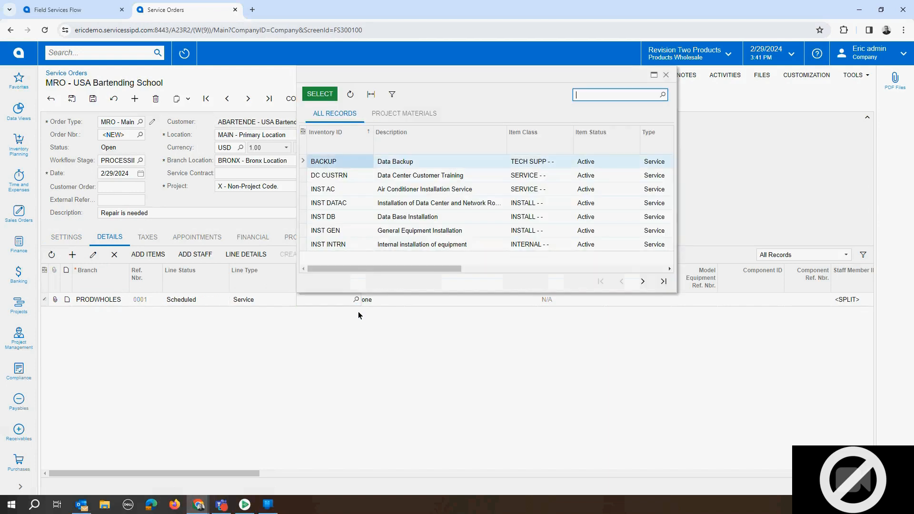
pyautogui.doubleClick(344, 193)
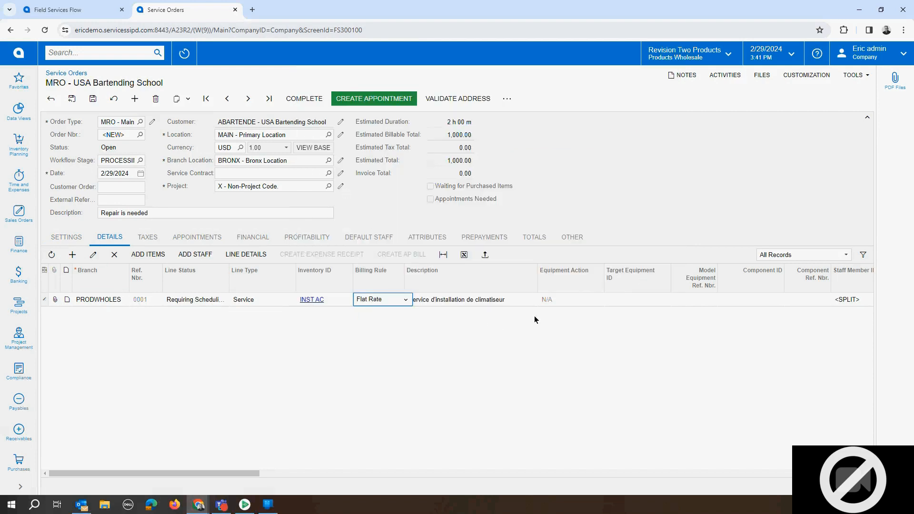
# Step: Look up the available services for the line's inventory item, reselect INST AC and check the line's description
pyautogui.moveTo(244, 476); pyautogui.dragTo(280, 455)
pyautogui.click(190, 300)
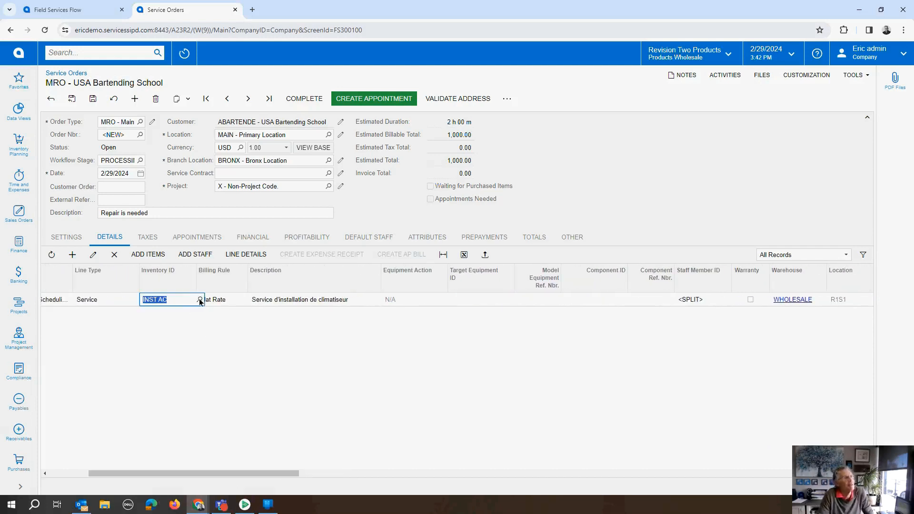
pyautogui.click(200, 300)
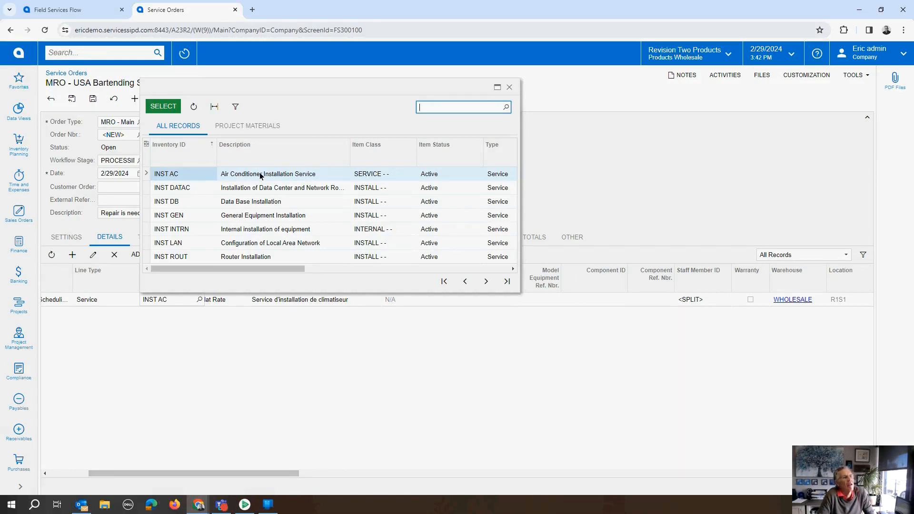
pyautogui.doubleClick(296, 176)
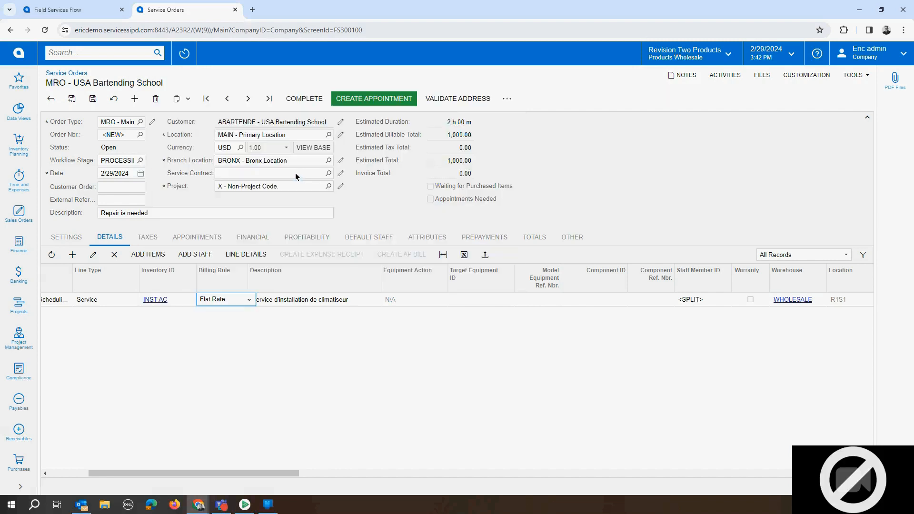
pyautogui.click(332, 300)
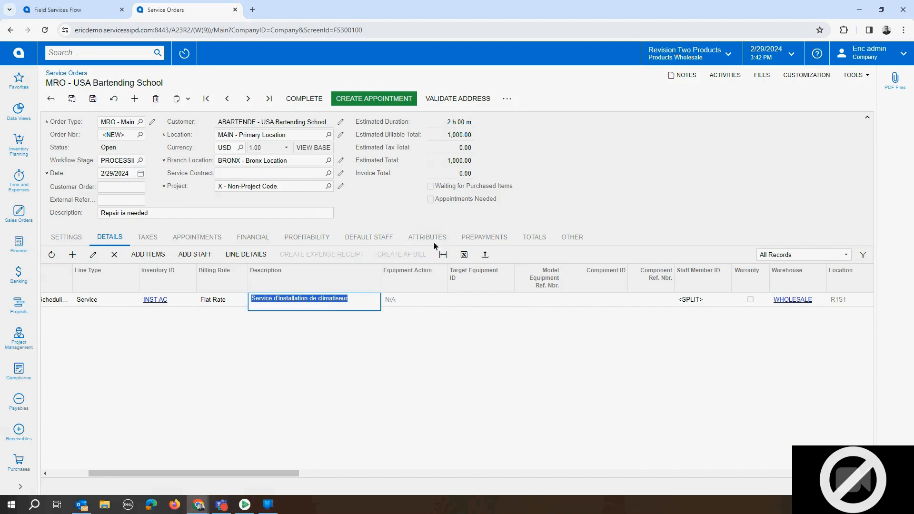
# Step: Assign equipment 000002 as the service line's target equipment and save the service order
pyautogui.click(482, 301)
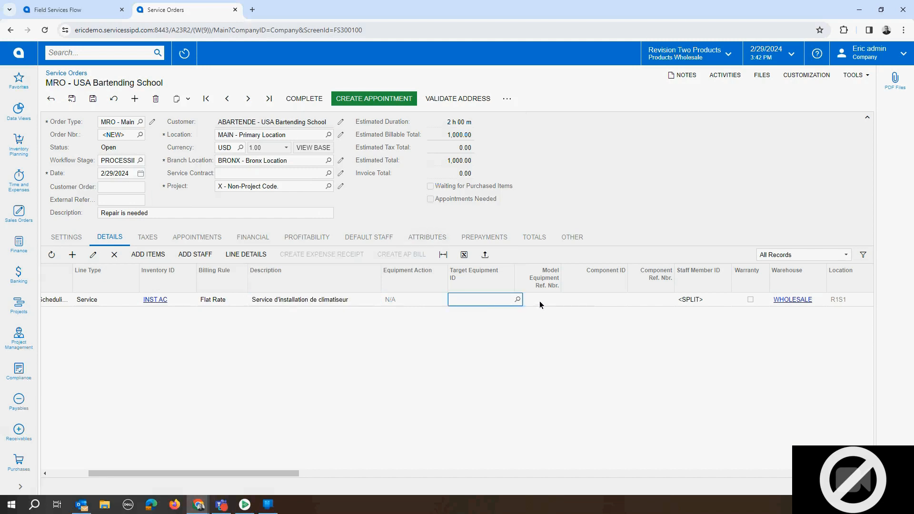
pyautogui.click(524, 302)
pyautogui.click(509, 298)
pyautogui.click(518, 299)
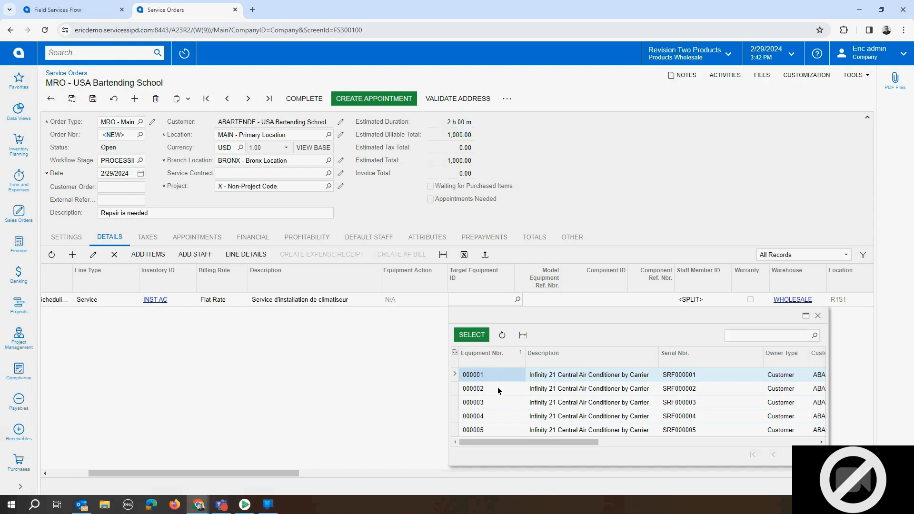
pyautogui.doubleClick(497, 388)
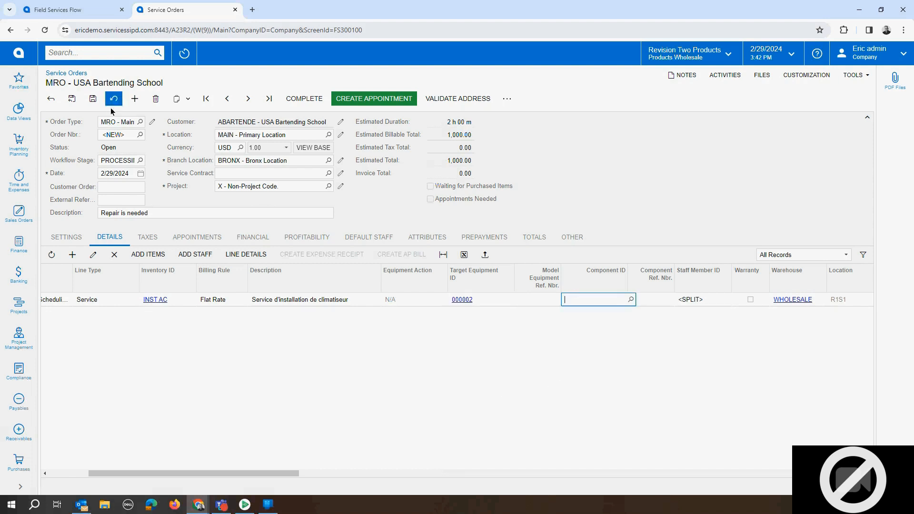
pyautogui.click(94, 99)
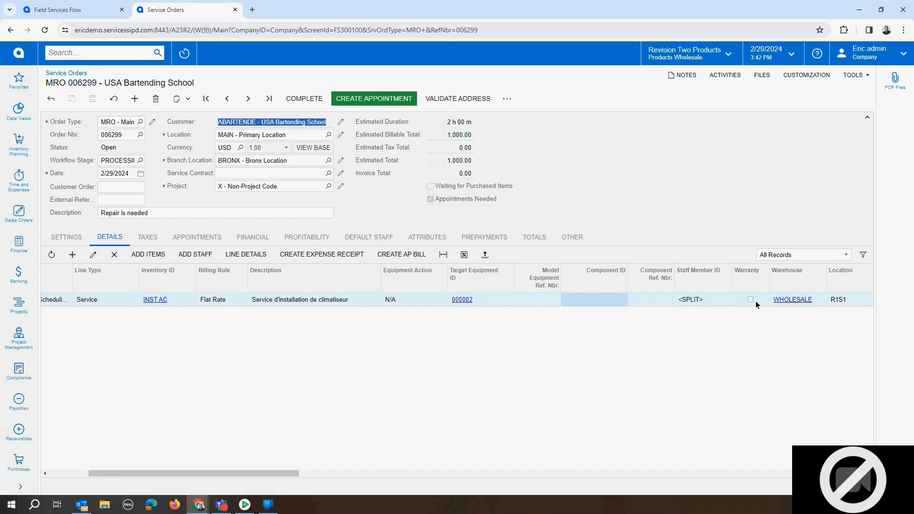
# Step: Open the target equipment's record and examine its components, warranties and source documents
pyautogui.click(461, 299)
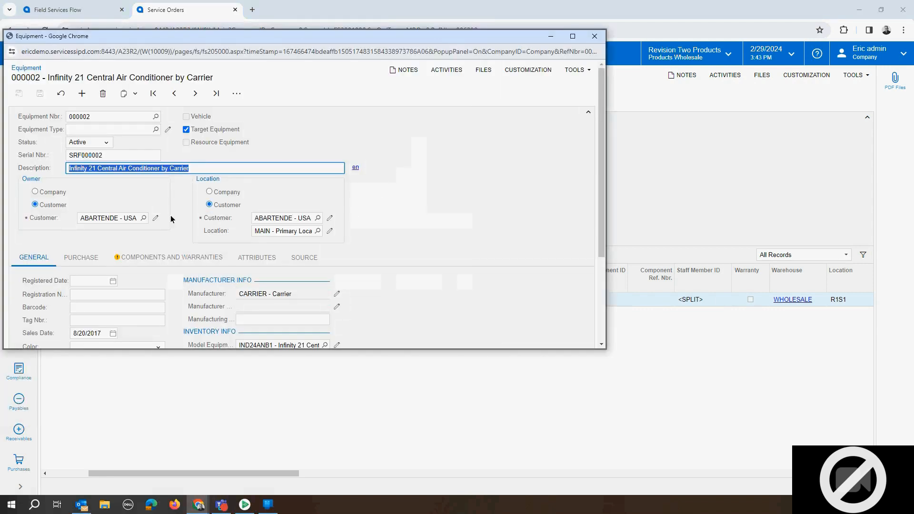
pyautogui.click(304, 258)
pyautogui.click(190, 258)
pyautogui.scroll(-3, 250, 267)
pyautogui.scroll(1, 276, 195)
pyautogui.scroll(-1, 276, 195)
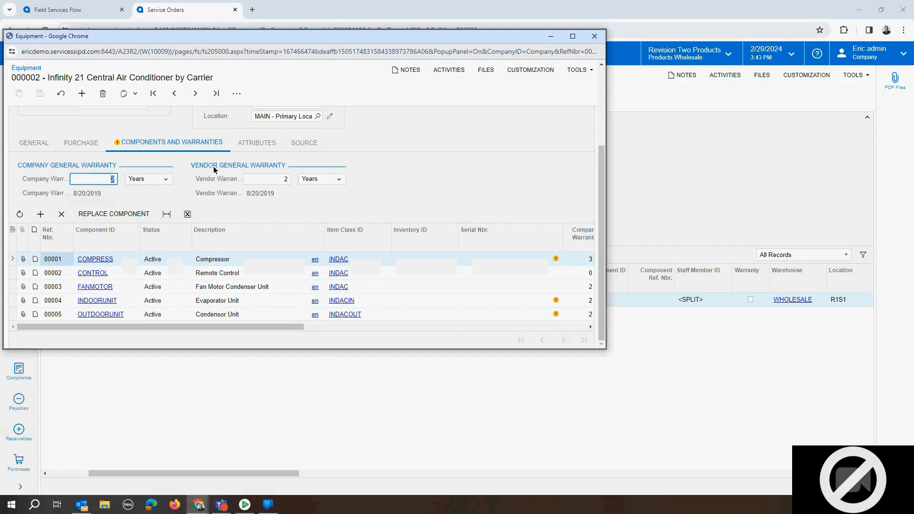
pyautogui.click(314, 144)
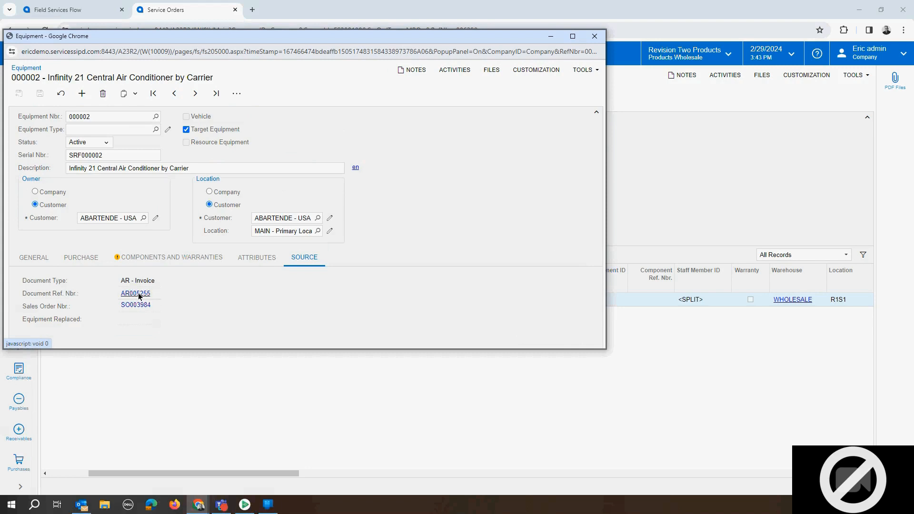
# Step: Look through the target equipment's general information and close its record
pyautogui.click(45, 257)
pyautogui.scroll(-1, 395, 193)
pyautogui.scroll(1, 394, 192)
pyautogui.scroll(-3, 395, 193)
pyautogui.scroll(3, 409, 195)
pyautogui.click(594, 37)
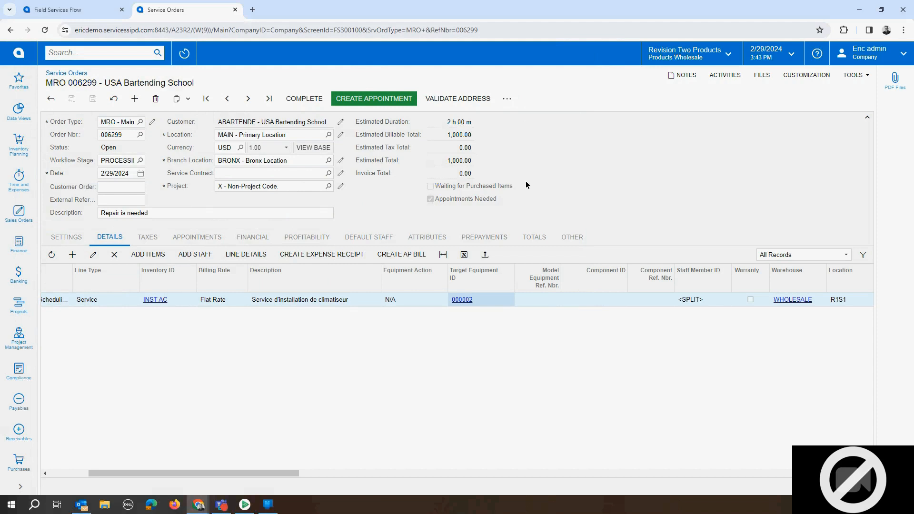
# Step: Schedule the service order on the calendar board and filter the board's staff for order 006299
pyautogui.click(516, 99)
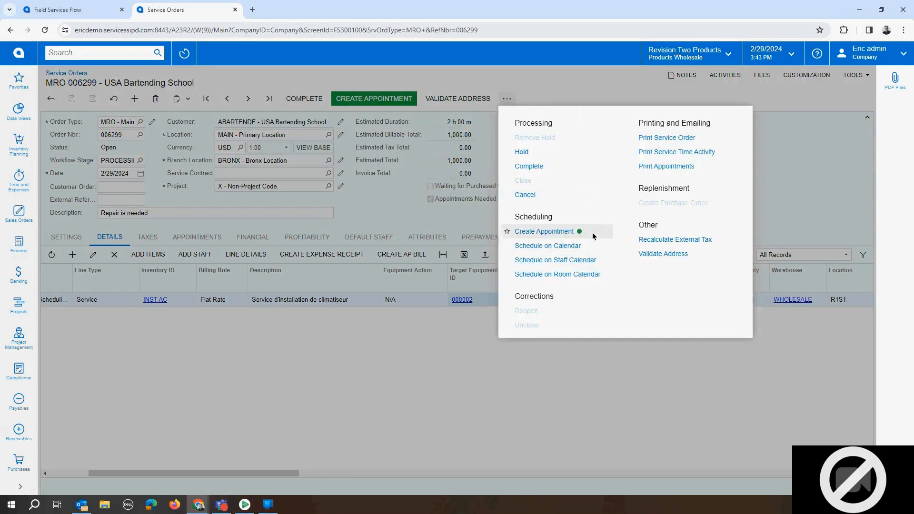
pyautogui.click(576, 245)
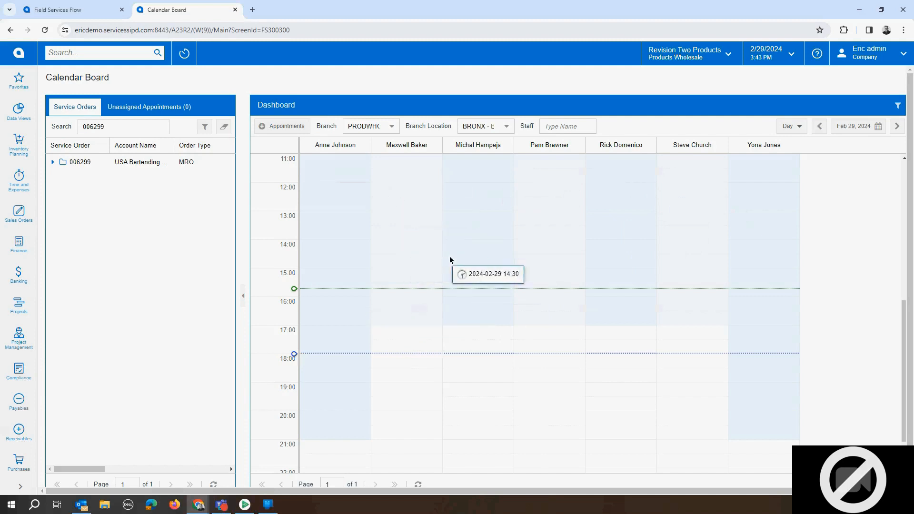
pyautogui.scroll(4, 556, 263)
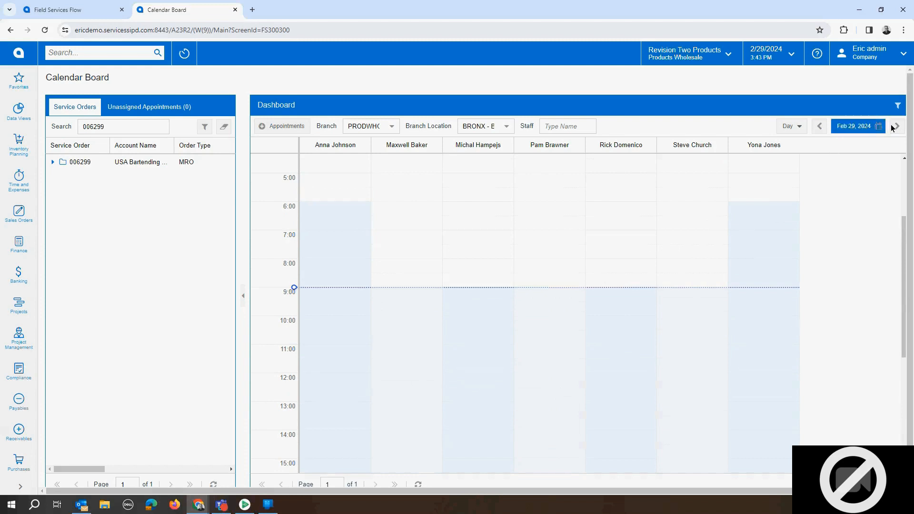
pyautogui.scroll(-1, 579, 304)
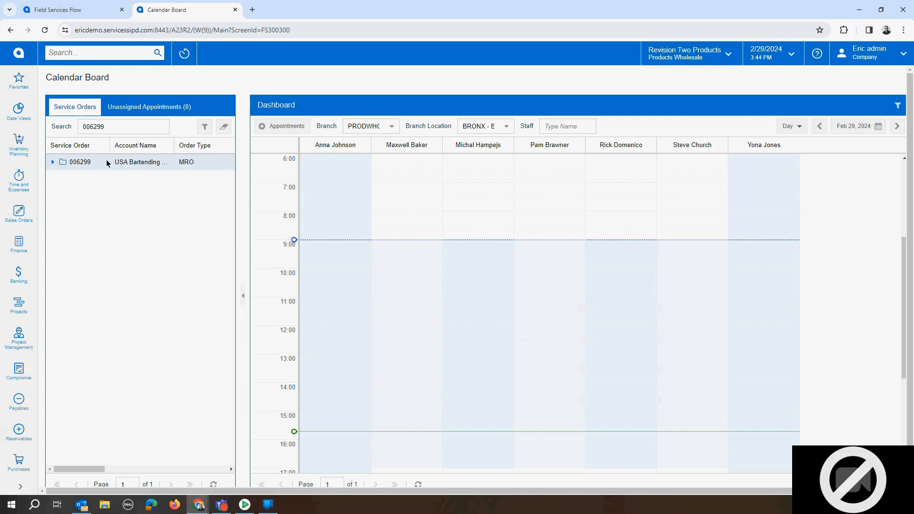
pyautogui.rightClick(121, 161)
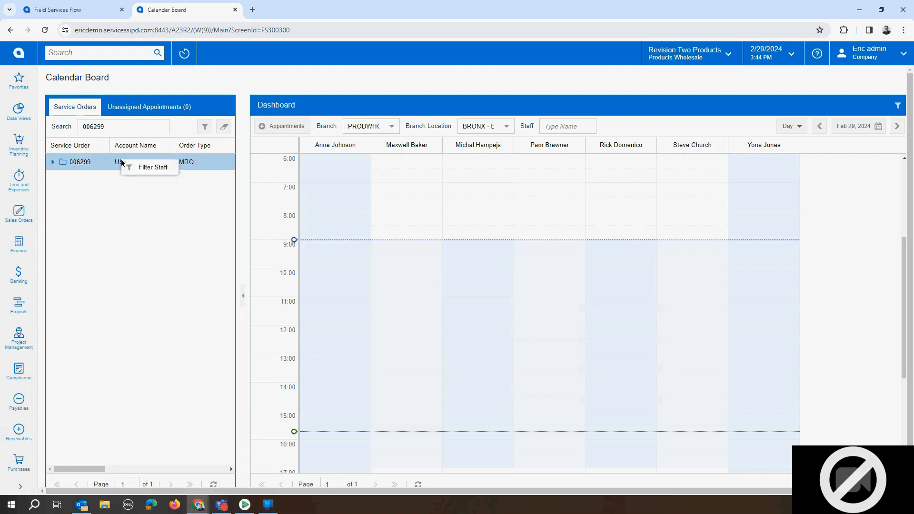
pyautogui.click(153, 168)
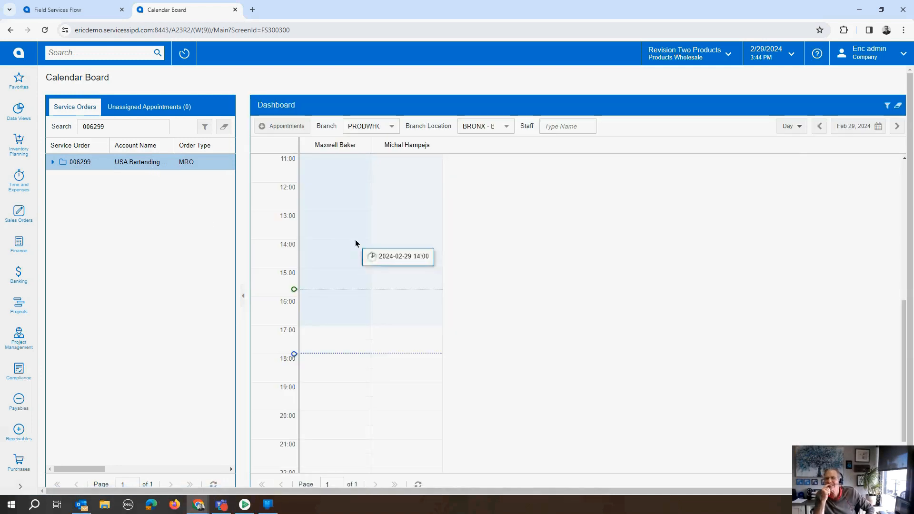
pyautogui.scroll(1, 371, 244)
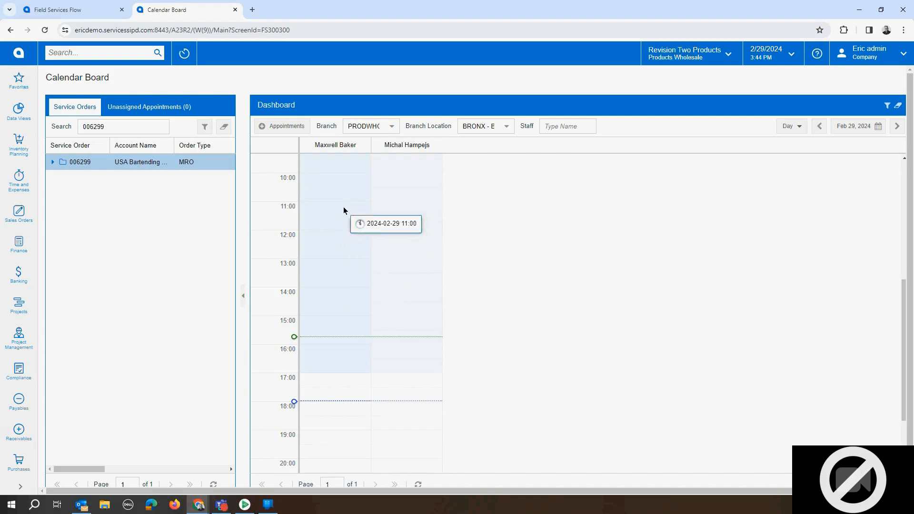
# Step: Expand service order 006299 to check its service and schedule it for the first listed technician at 14:00 on Feb 29, 2024
pyautogui.click(53, 162)
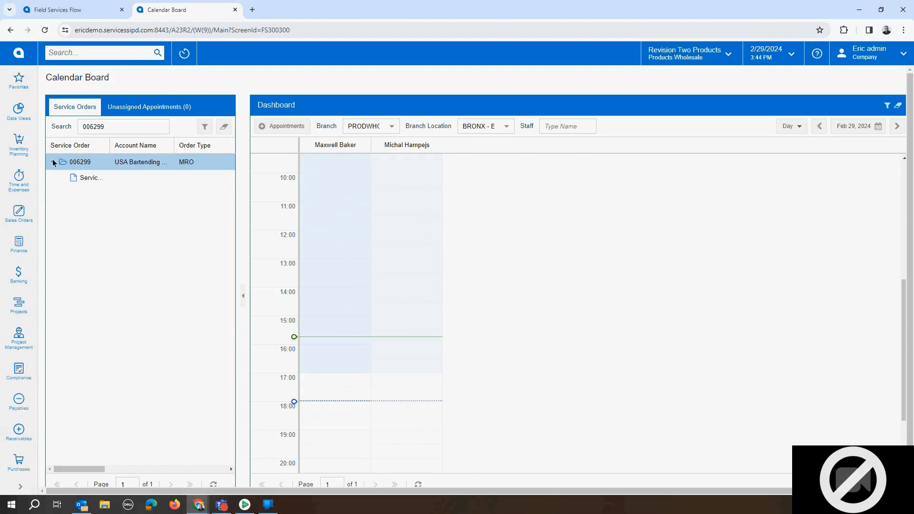
pyautogui.click(93, 179)
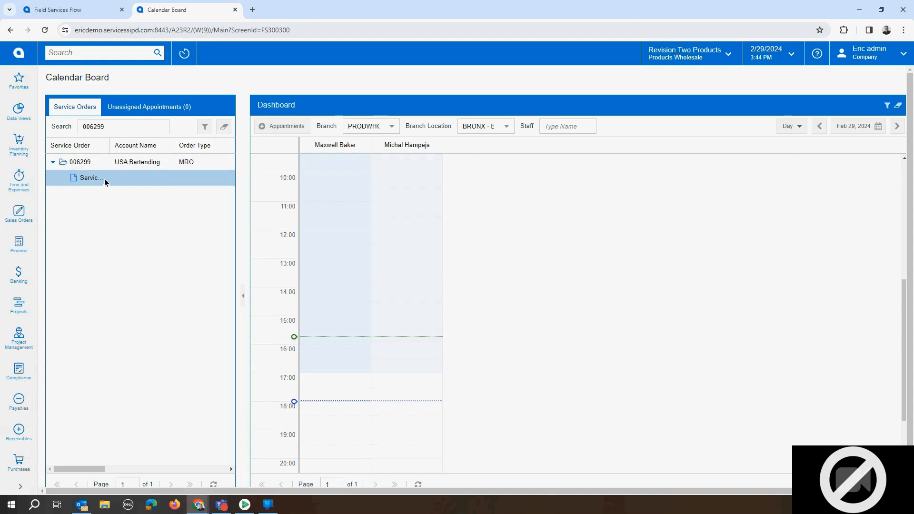
pyautogui.moveTo(123, 163); pyautogui.dragTo(305, 293)
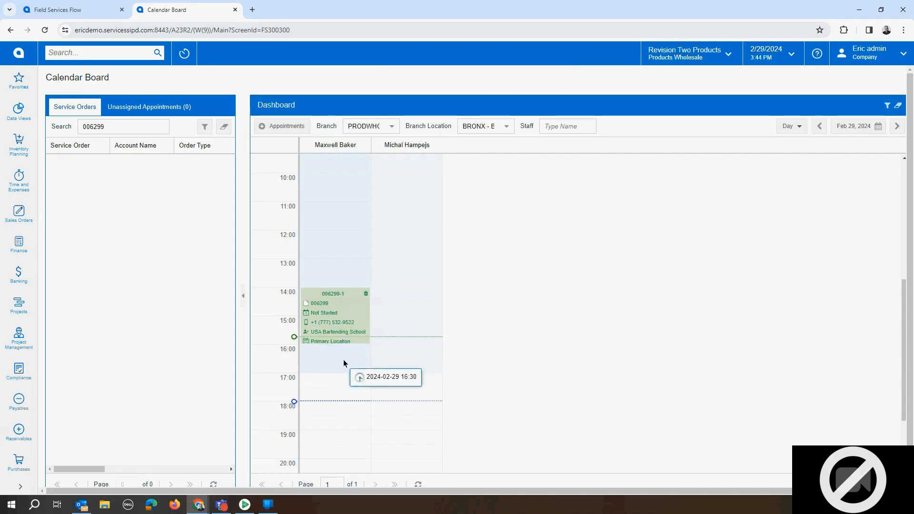
# Step: Open appointment 006299-1 from the calendar board, start it, and reload the board to check its status
pyautogui.click(336, 295)
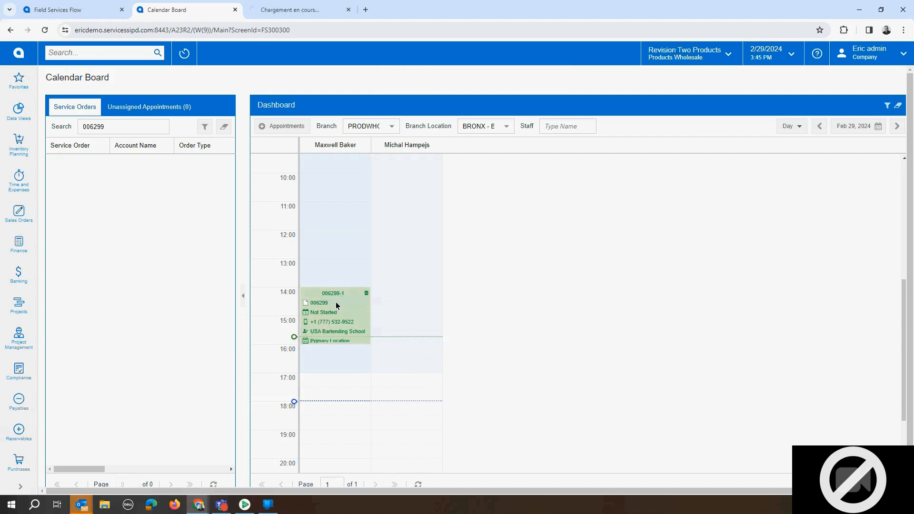
pyautogui.click(311, 8)
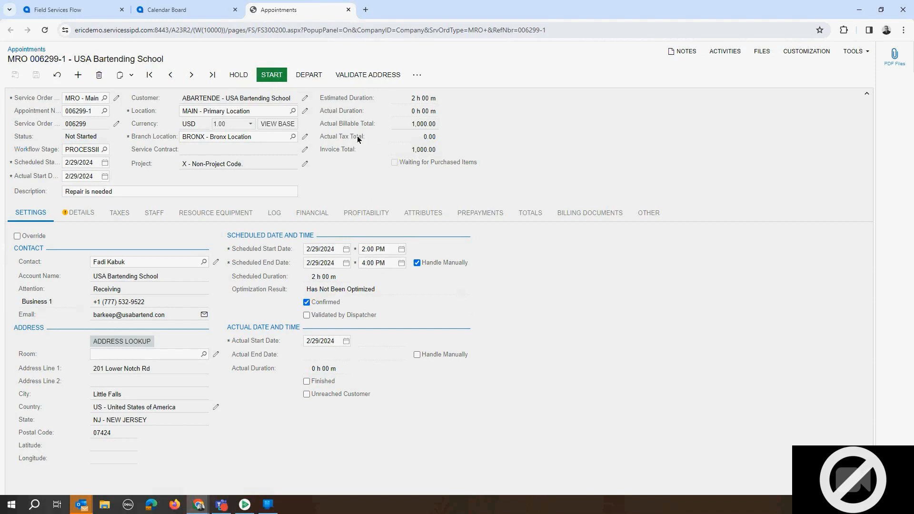
pyautogui.click(199, 17)
pyautogui.click(261, 30)
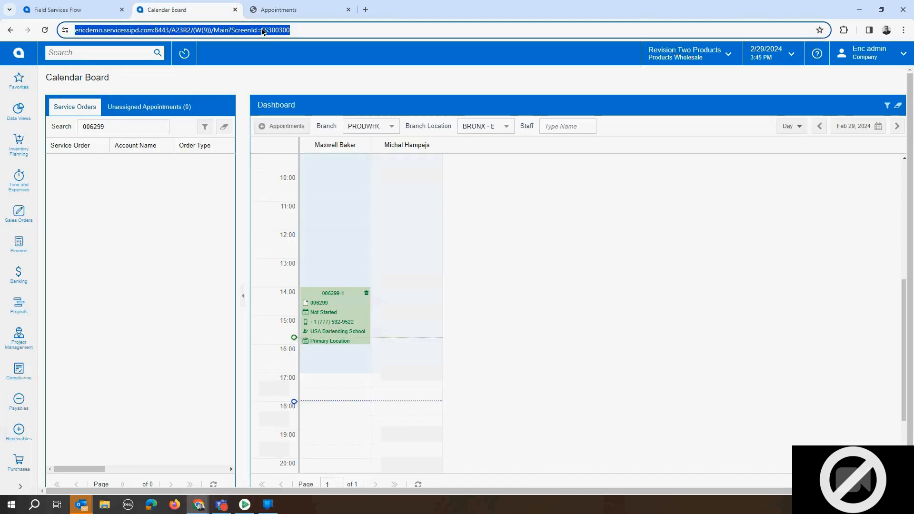
pyautogui.press('Return')
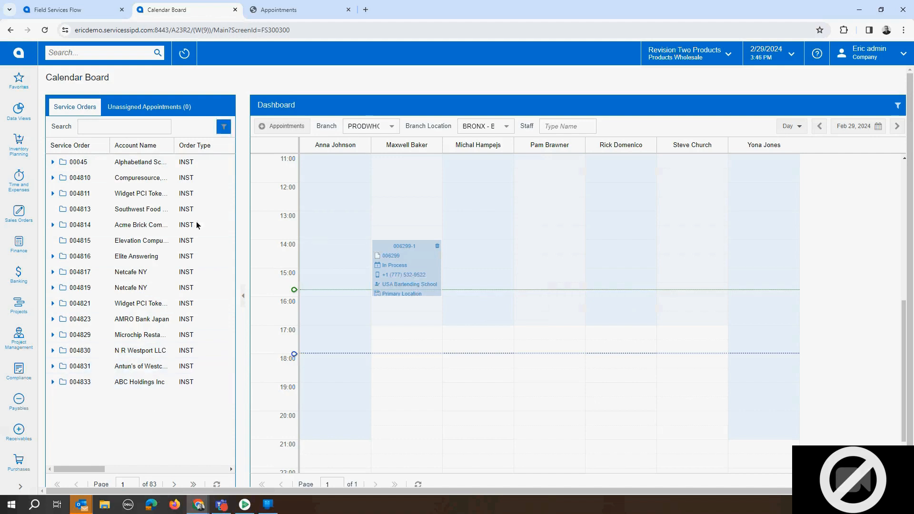
# Step: Return to appointment 006299-1 and email its confirmation to the staff
pyautogui.click(292, 10)
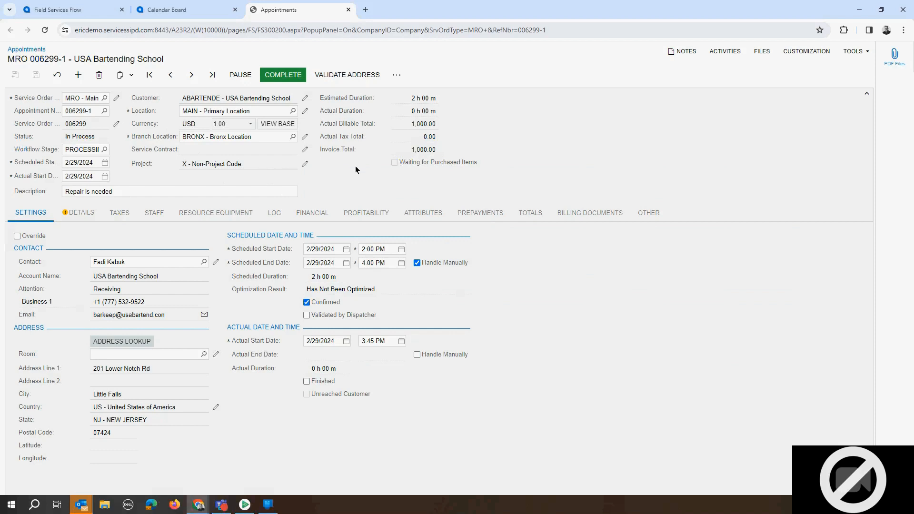
pyautogui.click(398, 75)
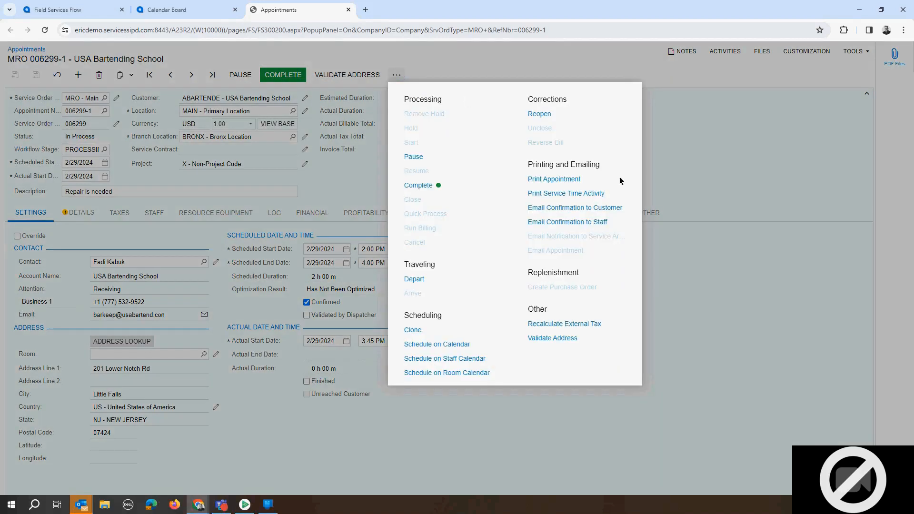
pyautogui.click(599, 225)
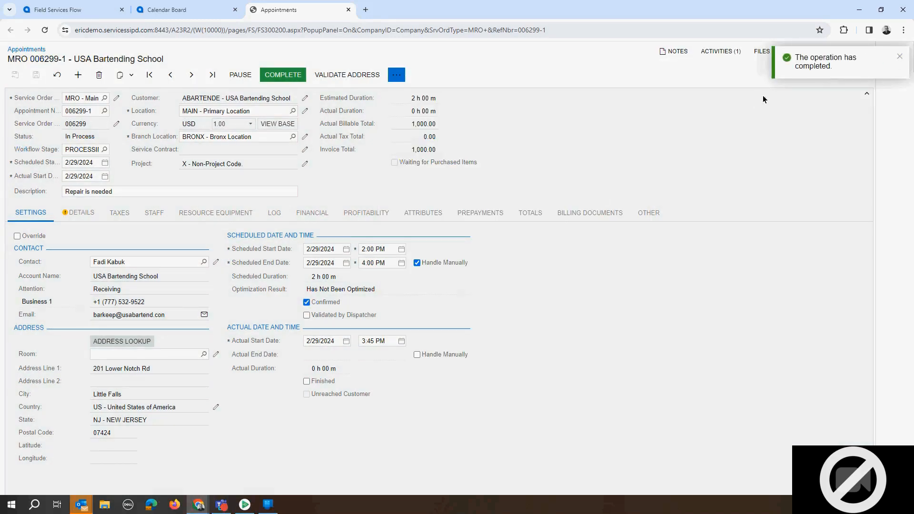
pyautogui.click(900, 56)
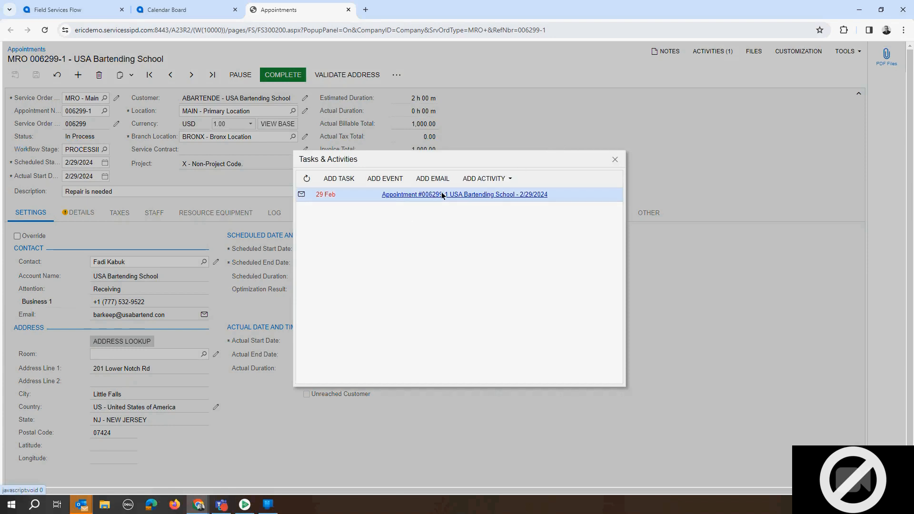
# Step: Read through the staff confirmation email in the appointment's activities and close it
pyautogui.click(473, 194)
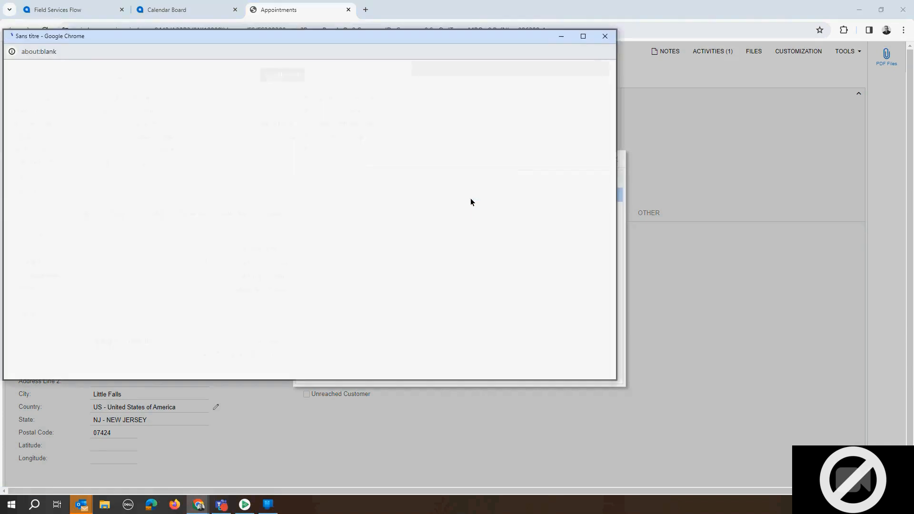
pyautogui.scroll(-5, 206, 276)
pyautogui.scroll(3, 205, 272)
pyautogui.scroll(-1, 204, 272)
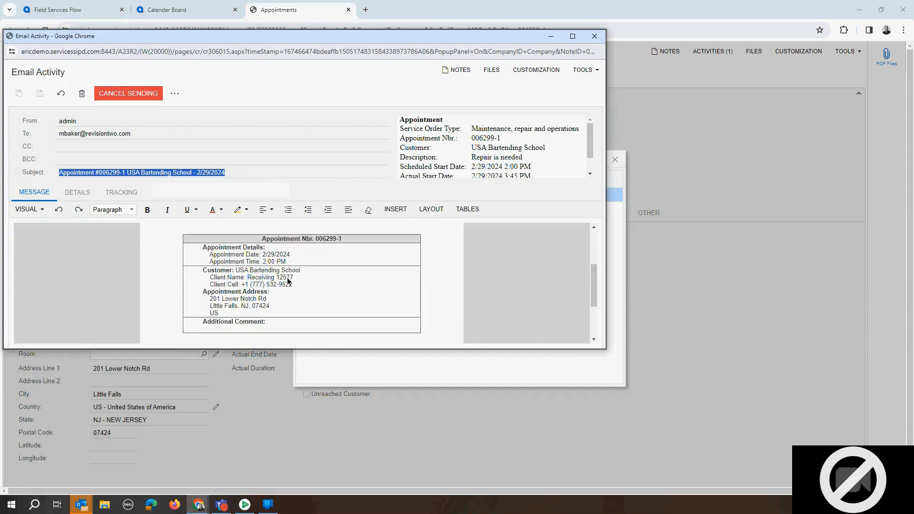
pyautogui.scroll(3, 287, 276)
pyautogui.scroll(-3, 287, 276)
pyautogui.click(595, 36)
pyautogui.click(615, 160)
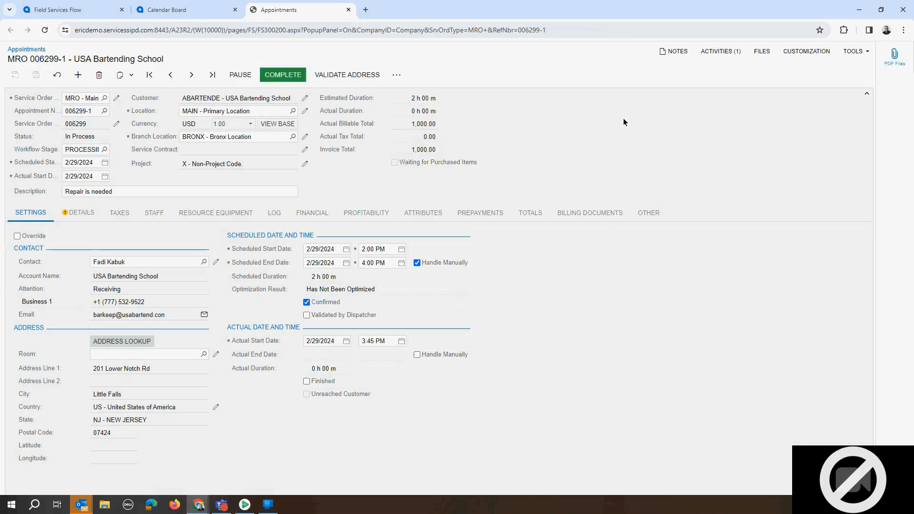
# Step: Email the appointment confirmation to the customer and recheck the staff email listed in the appointment's activities
pyautogui.click(401, 74)
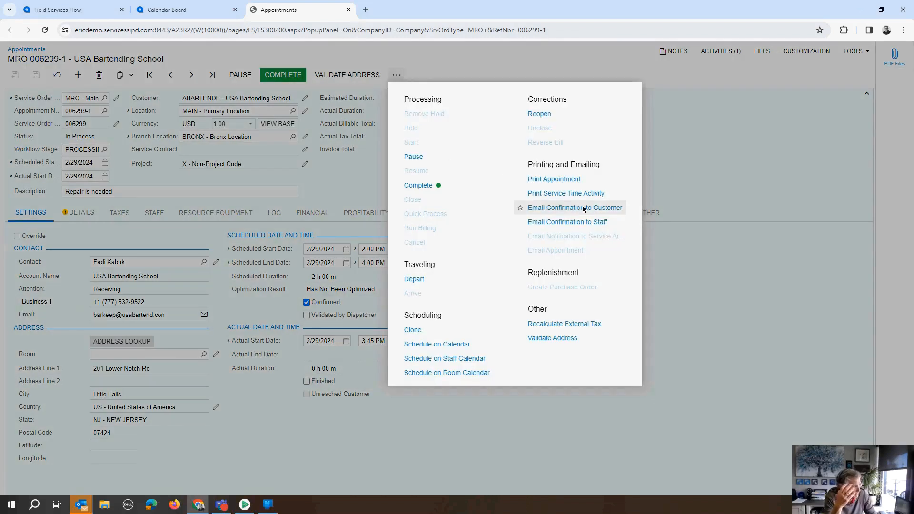
pyautogui.click(584, 209)
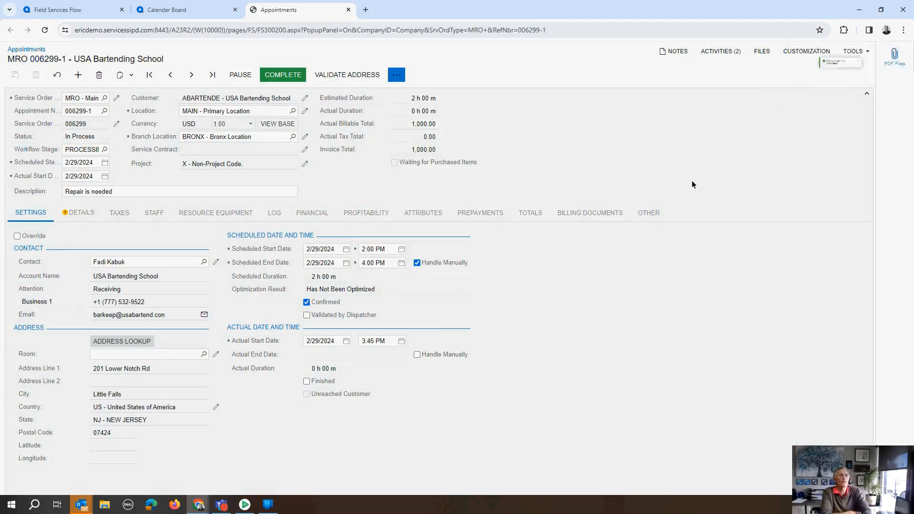
pyautogui.click(720, 51)
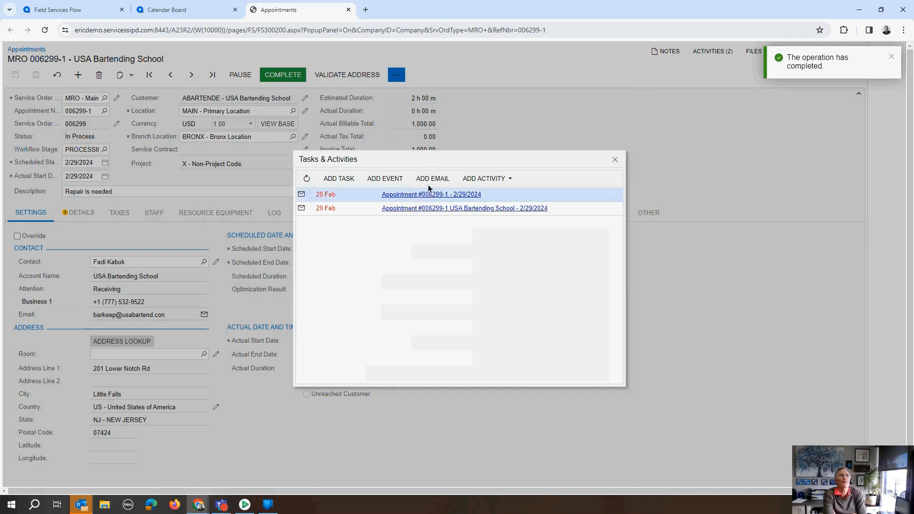
pyautogui.click(456, 208)
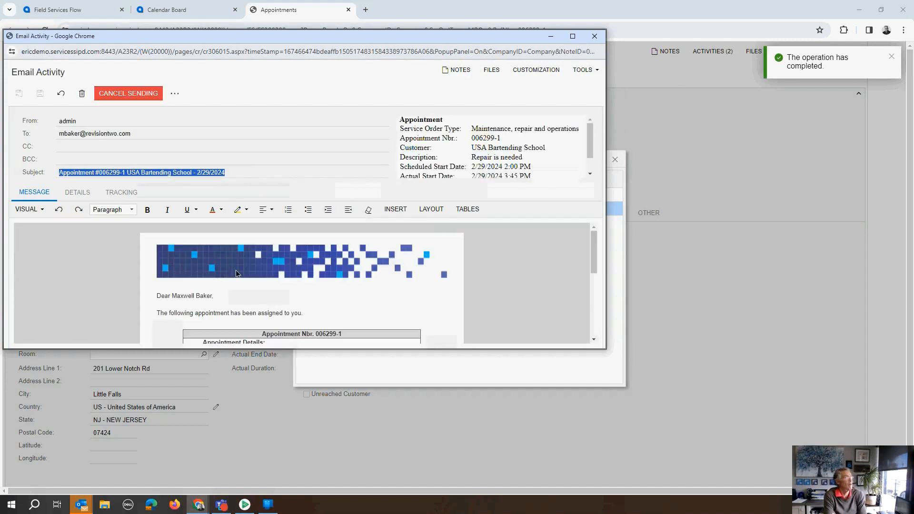
pyautogui.scroll(2, 372, 270)
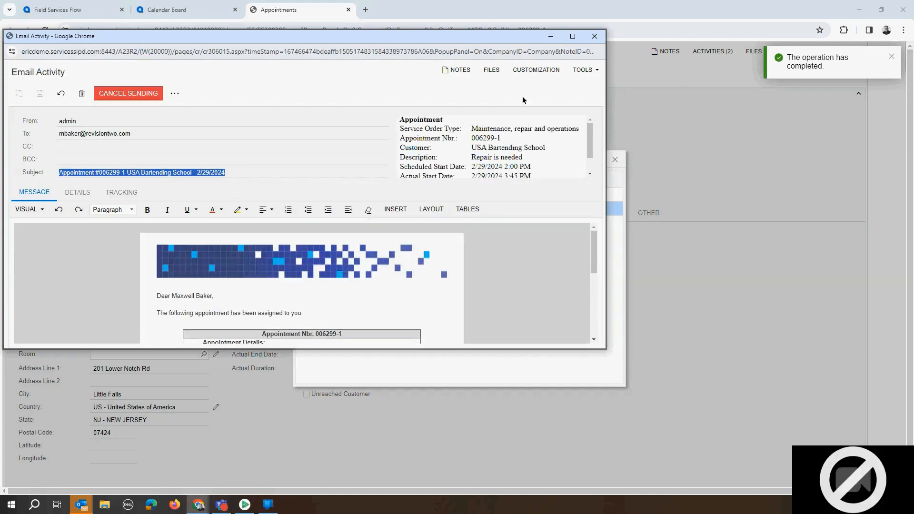
pyautogui.click(595, 37)
pyautogui.click(616, 159)
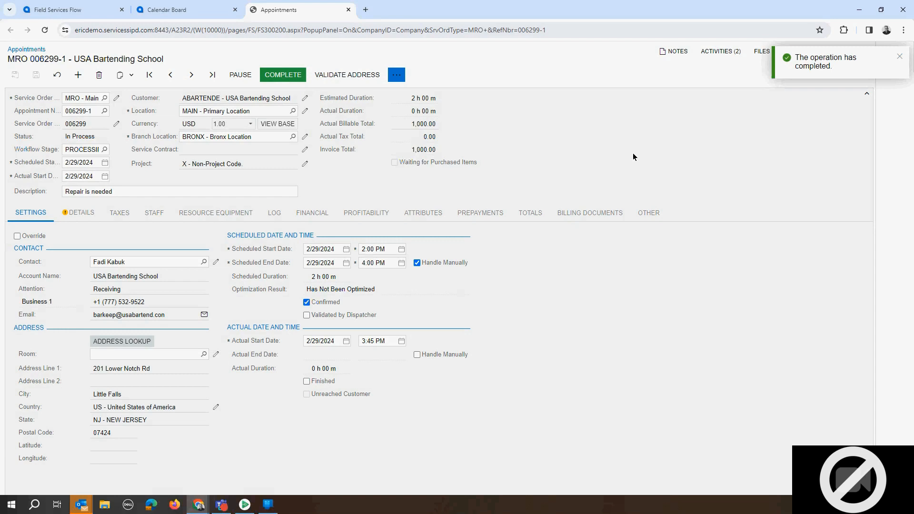
# Step: Check the appointment's source info and return to the Field Services Flow dashboard
pyautogui.click(659, 214)
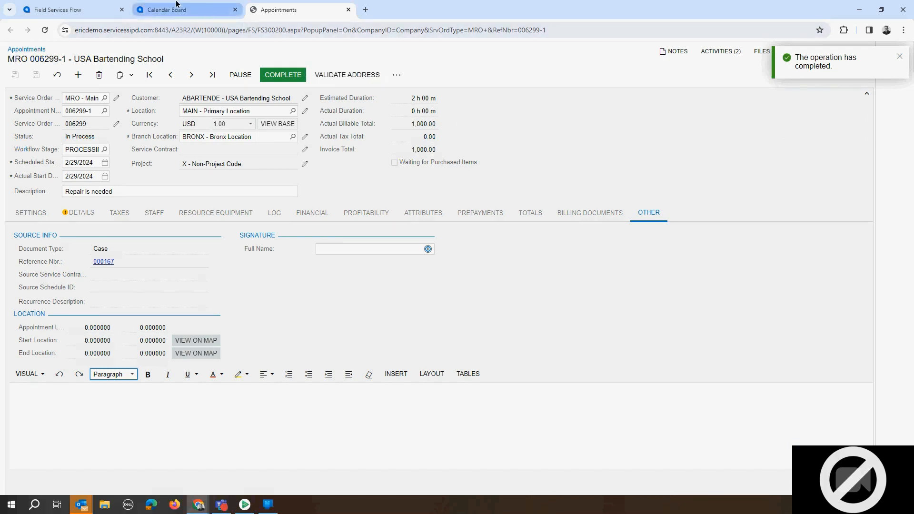
pyautogui.click(92, 9)
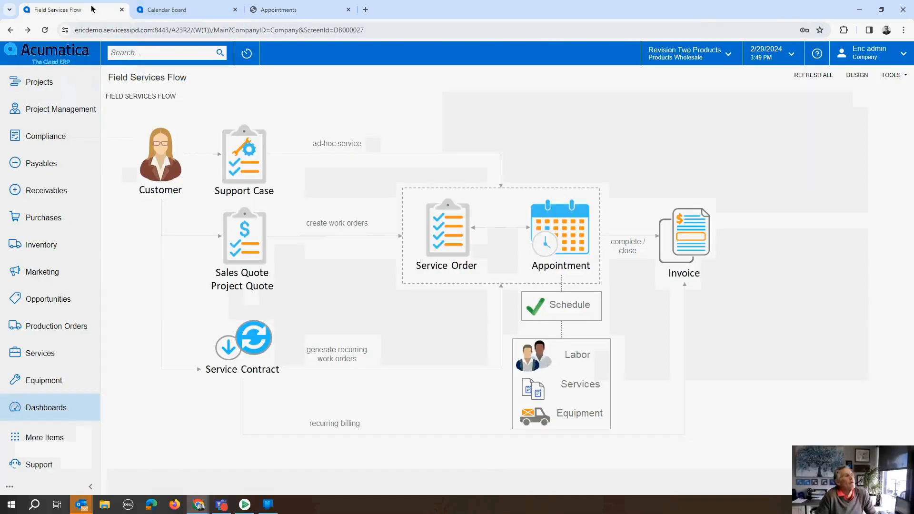